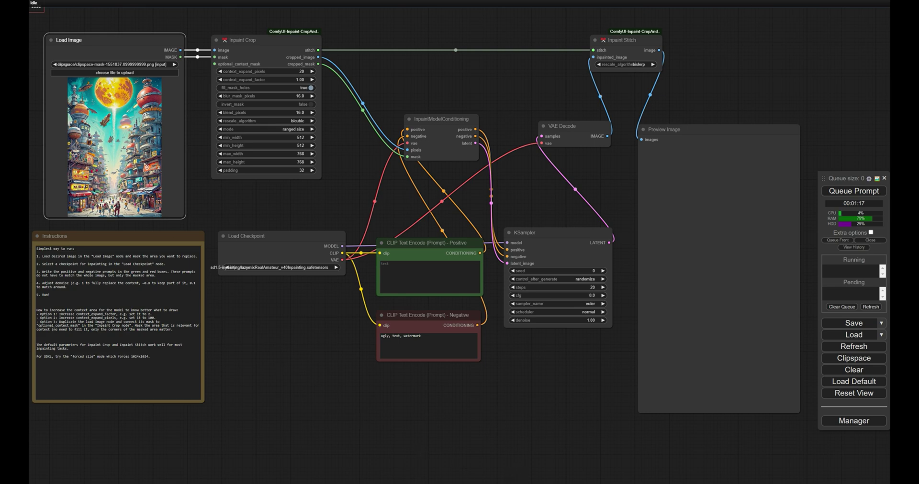
# - Paint a mask over the flying spaceship in the MaskEditor and save it to the Load Image node
pyautogui.rightClick(111, 113)
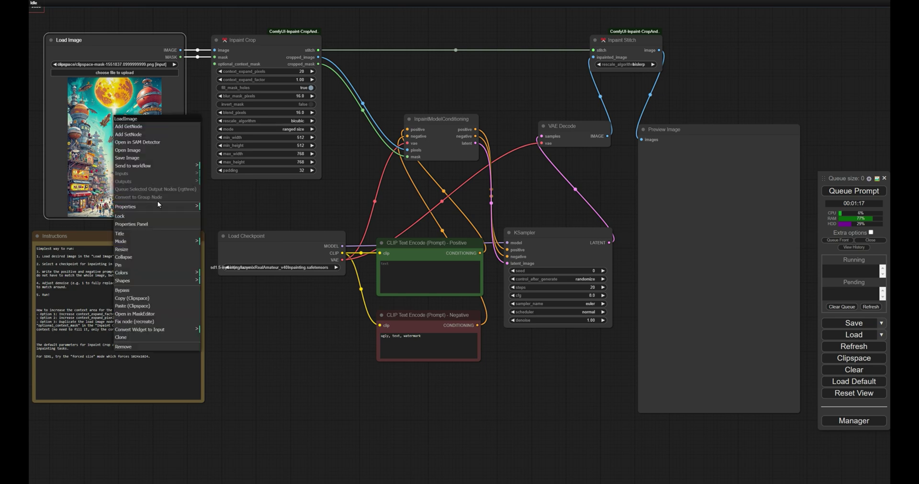
pyautogui.click(178, 314)
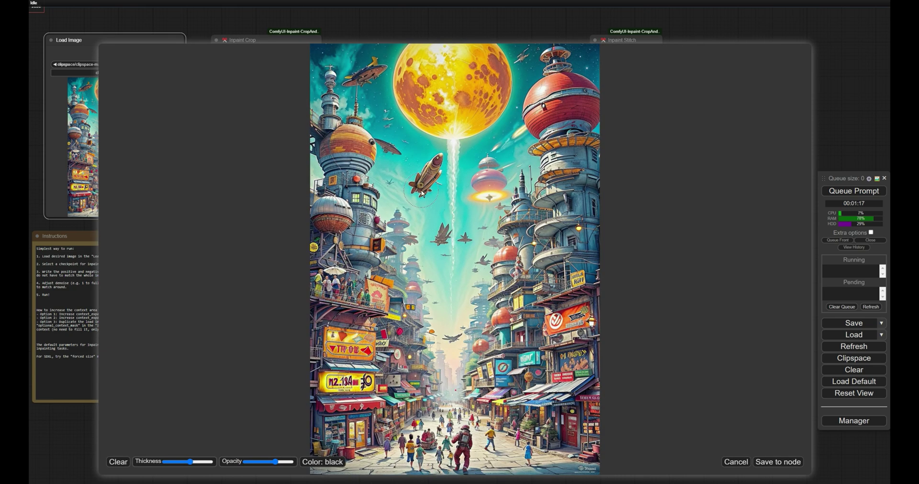
pyautogui.moveTo(429, 163)
pyautogui.mouseDown()
pyautogui.moveTo(437, 165)
pyautogui.moveTo(433, 189)
pyautogui.mouseUp()
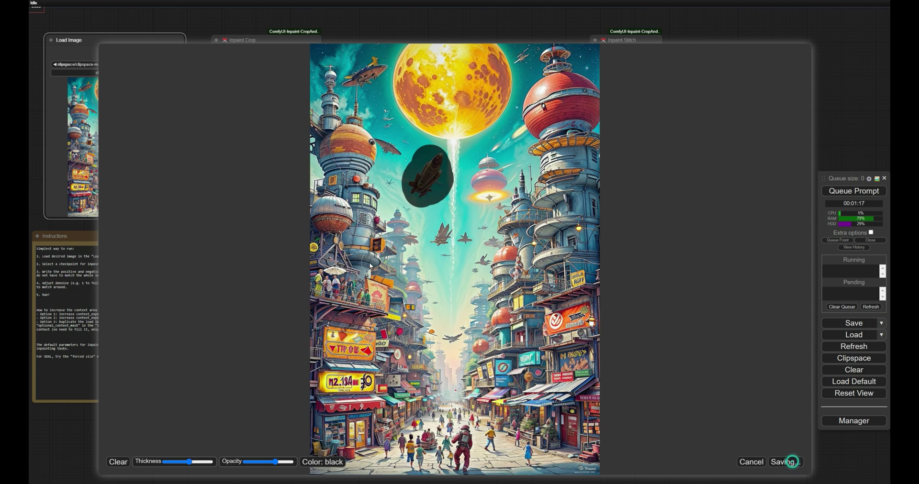
pyautogui.click(788, 461)
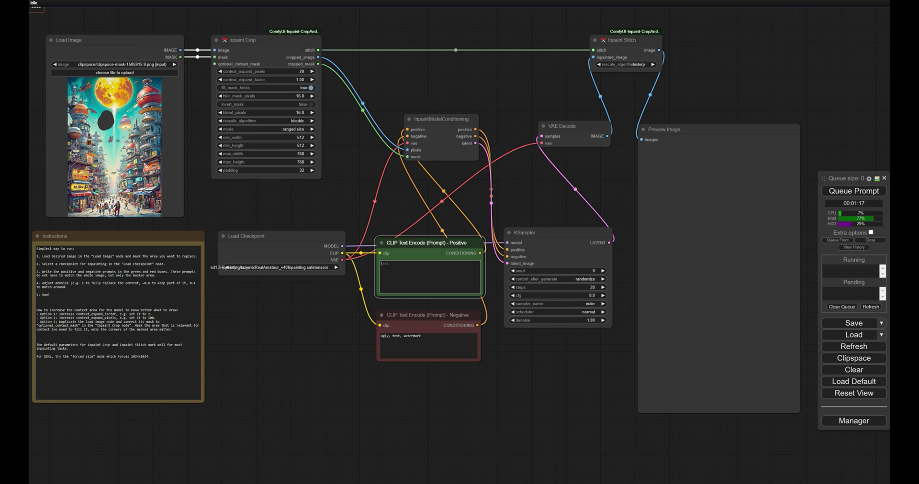
# - Enter 'a cloud in the sky' as the positive prompt and queue the inpaint run
pyautogui.write('a cloud in the sky')
pyautogui.click(604, 197)
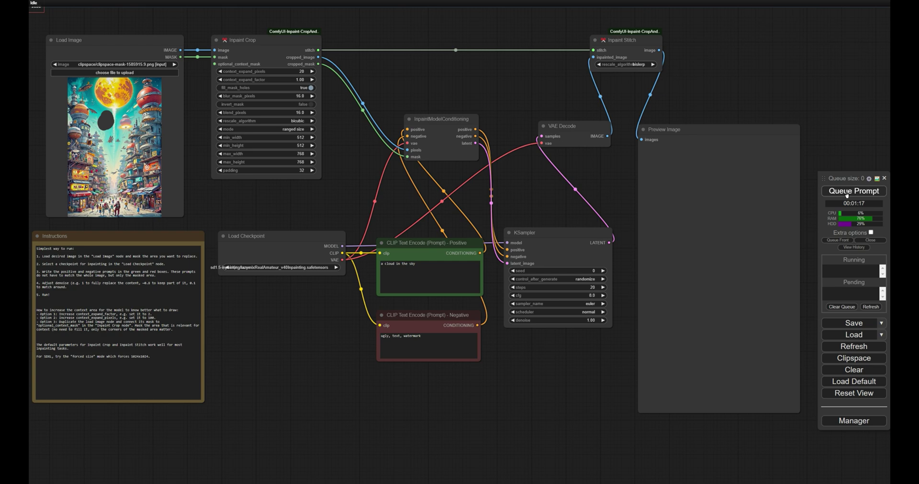
pyautogui.click(847, 191)
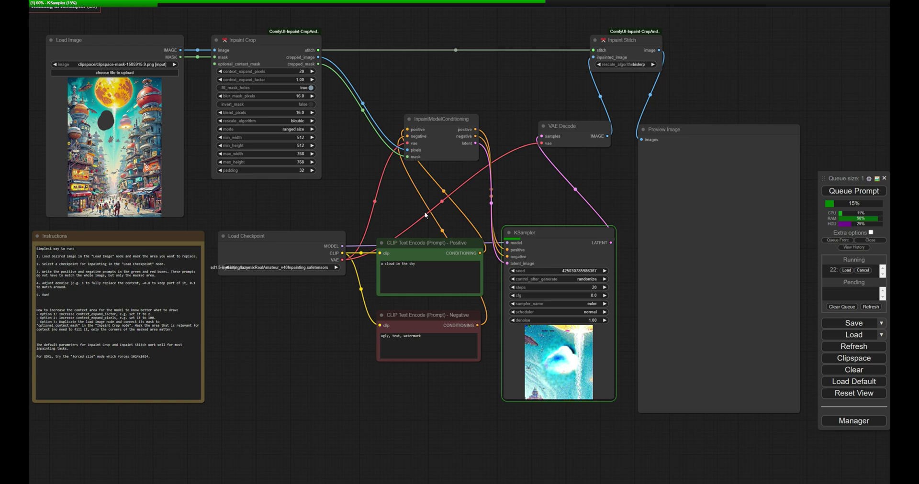
# - Check Inpaint-CropAndStitch in the Manager's custom nodes list, then browse its GitHub README
pyautogui.click(844, 423)
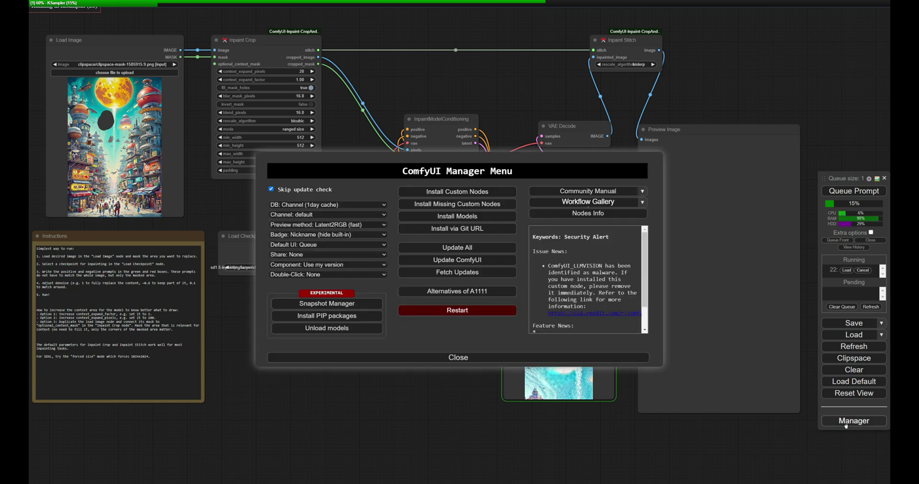
pyautogui.click(459, 190)
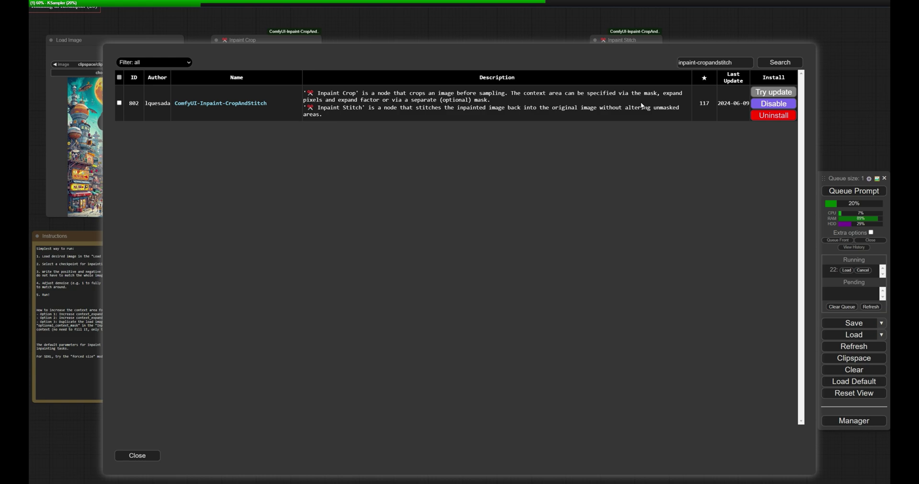
pyautogui.press('Escape')
pyautogui.click(467, 359)
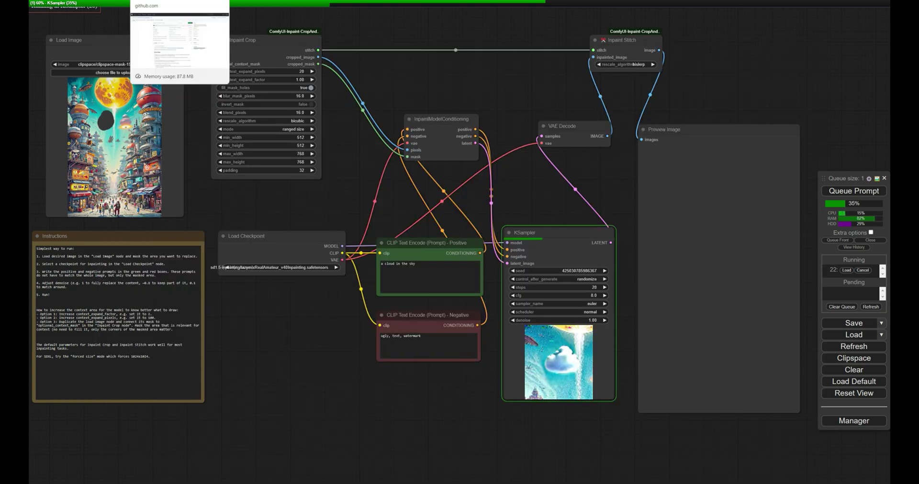
pyautogui.hotkey('ctrl', 'Tab')
pyautogui.scroll(-9, 194, 201)
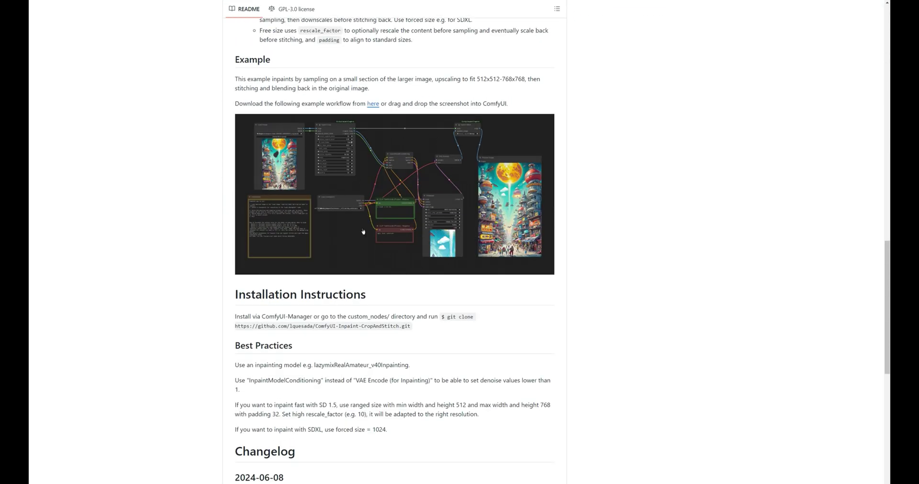
# - Return to ComfyUI and wait for the cloud inpaint result to finish
pyautogui.hotkey('ctrl', 'Tab')
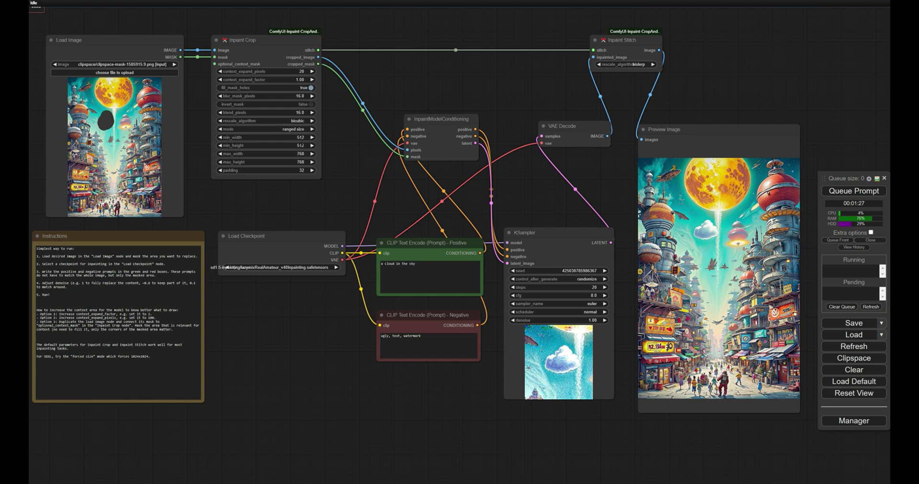
# - Set Inpaint Crop to forced size 1024 and delete the Instructions note
pyautogui.click(311, 129)
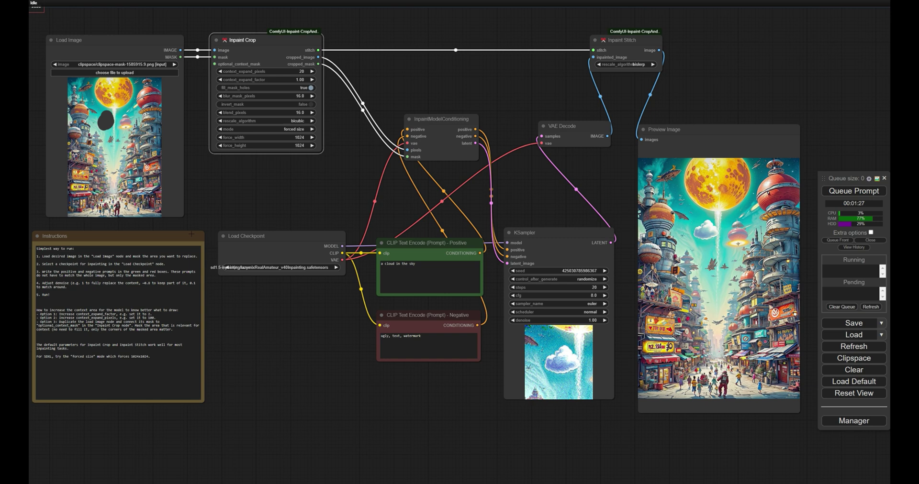
pyautogui.click(193, 237)
pyautogui.press('Delete')
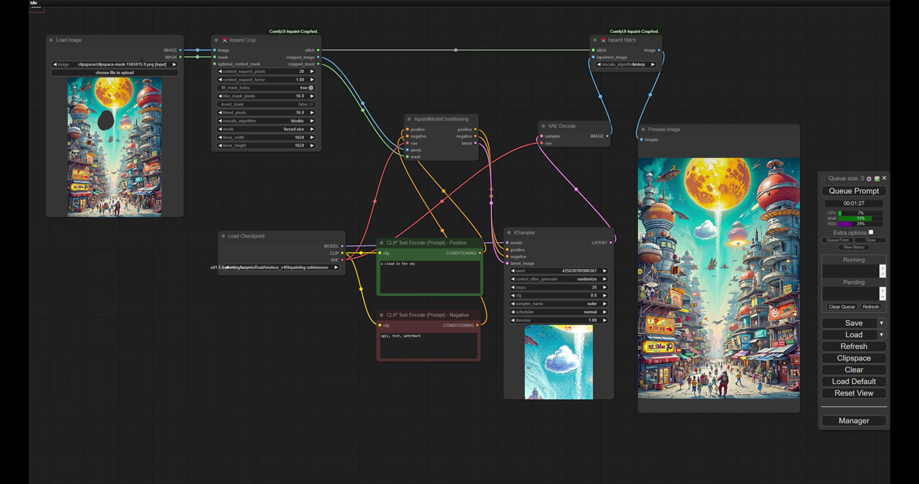
# - Duplicate the Load Image node below and wire its MASK to Inpaint Crop's optional_context_mask
pyautogui.click(143, 42)
pyautogui.hotkey('ctrl', 'c')
pyautogui.hotkey('ctrl', 'v')
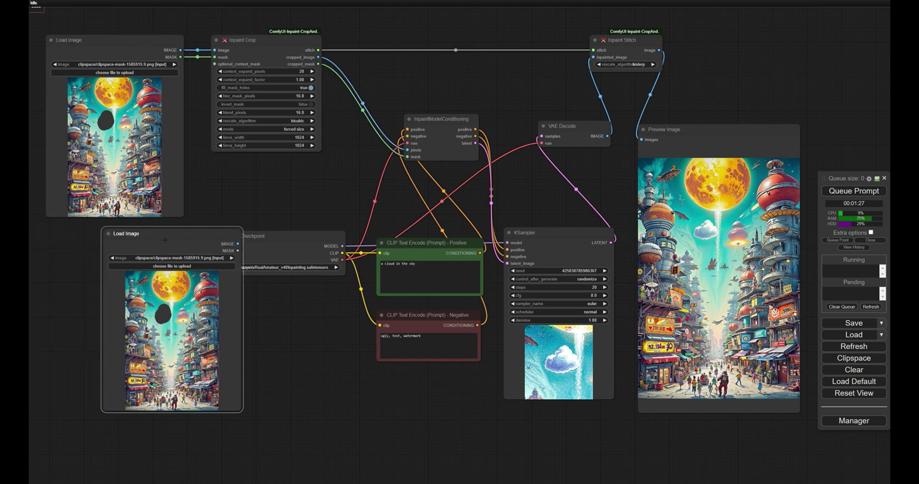
pyautogui.moveTo(164, 235); pyautogui.dragTo(103, 238)
pyautogui.moveTo(184, 253); pyautogui.dragTo(214, 64)
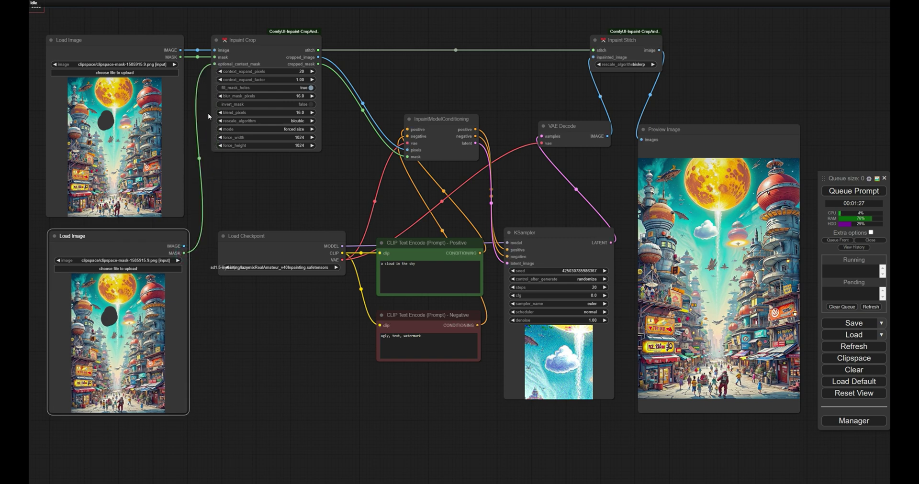
# - In the lower image's MaskEditor, paint context dots on the moon and beside the saucer, then save
pyautogui.rightClick(127, 277)
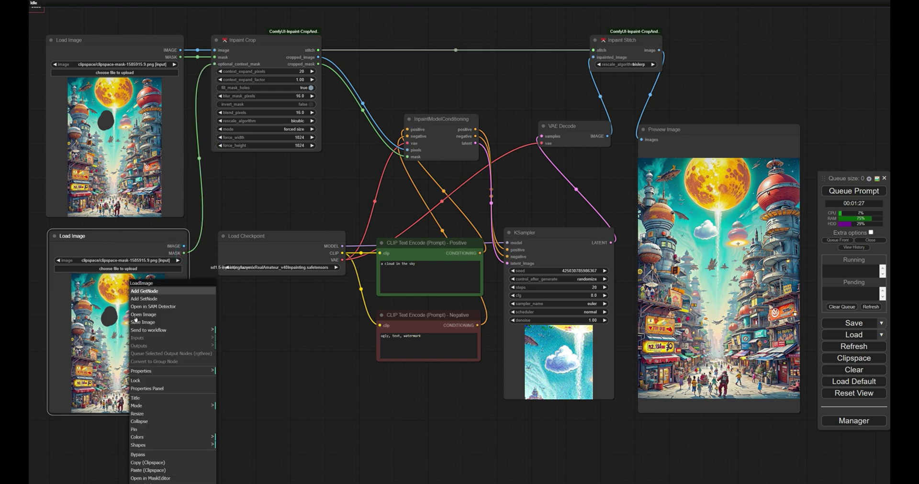
pyautogui.click(165, 477)
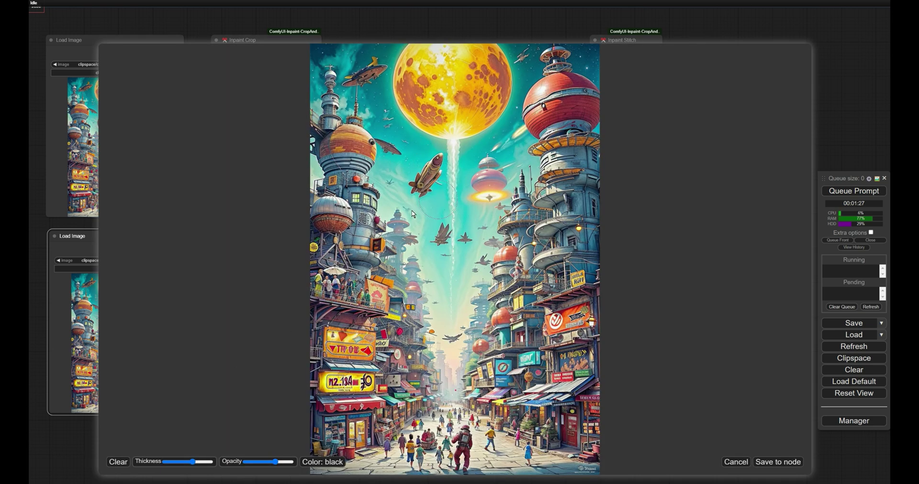
pyautogui.scroll(-5, 423, 187)
pyautogui.scroll(-3, 393, 136)
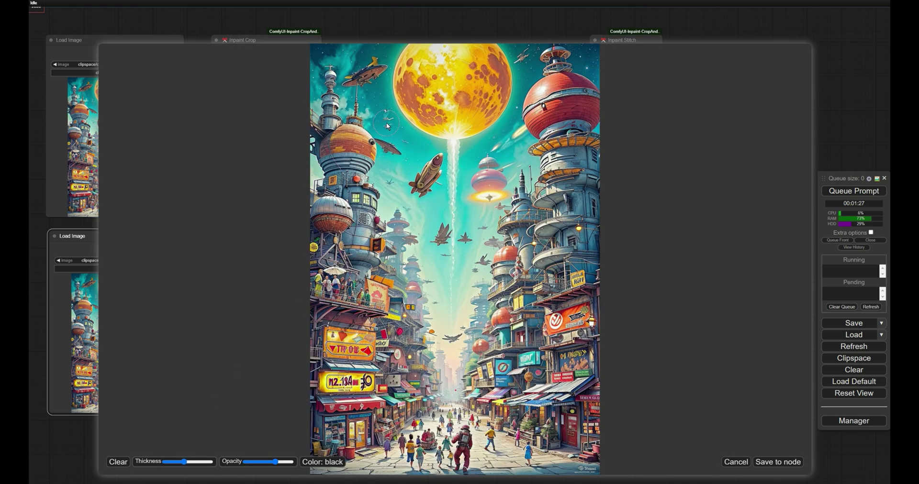
pyautogui.click(404, 101)
pyautogui.moveTo(405, 98)
pyautogui.mouseDown()
pyautogui.moveTo(406, 194)
pyautogui.moveTo(473, 197)
pyautogui.moveTo(482, 114)
pyautogui.mouseUp()
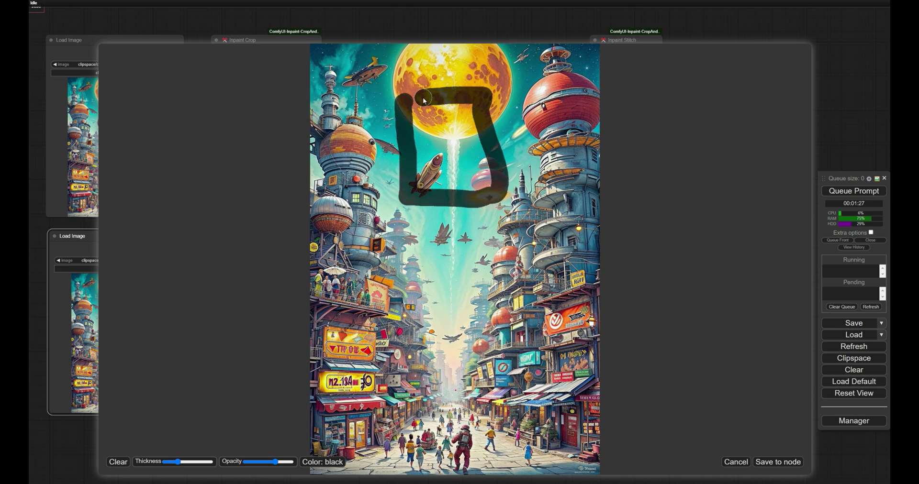
pyautogui.moveTo(423, 96); pyautogui.dragTo(404, 101)
pyautogui.click(124, 462)
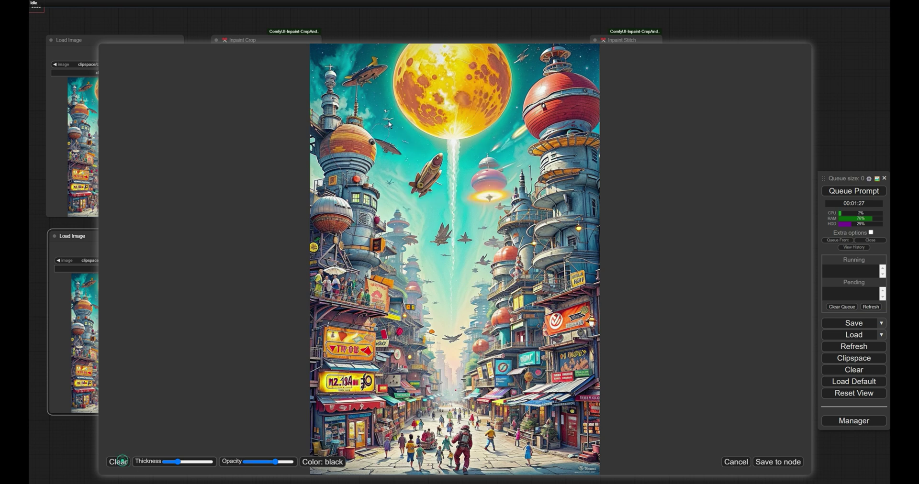
pyautogui.click(401, 100)
pyautogui.click(466, 204)
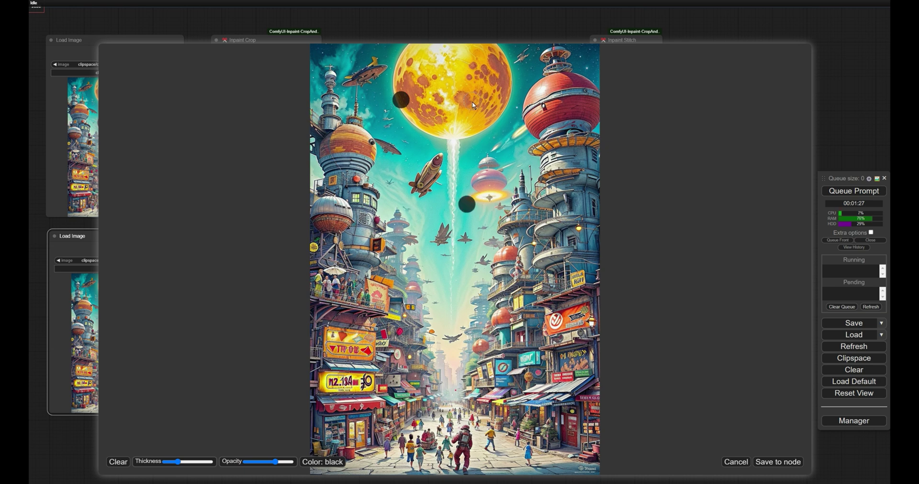
pyautogui.click(777, 462)
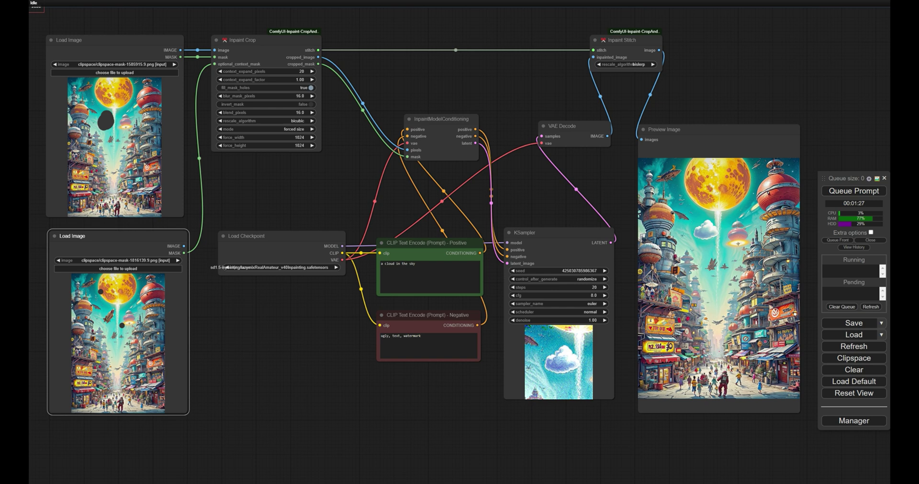
pyautogui.click(845, 192)
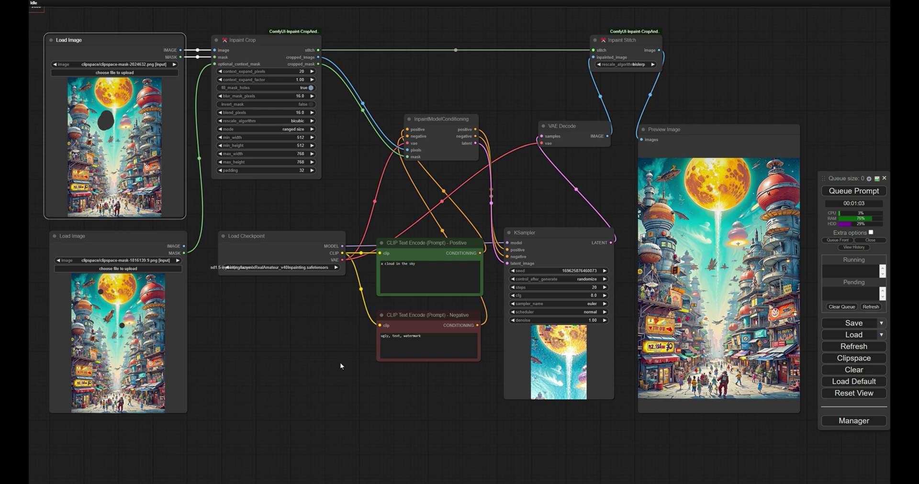
# - Add an Extend Image for Outpainting node and place it beside Inpaint Crop
pyautogui.doubleClick(270, 331)
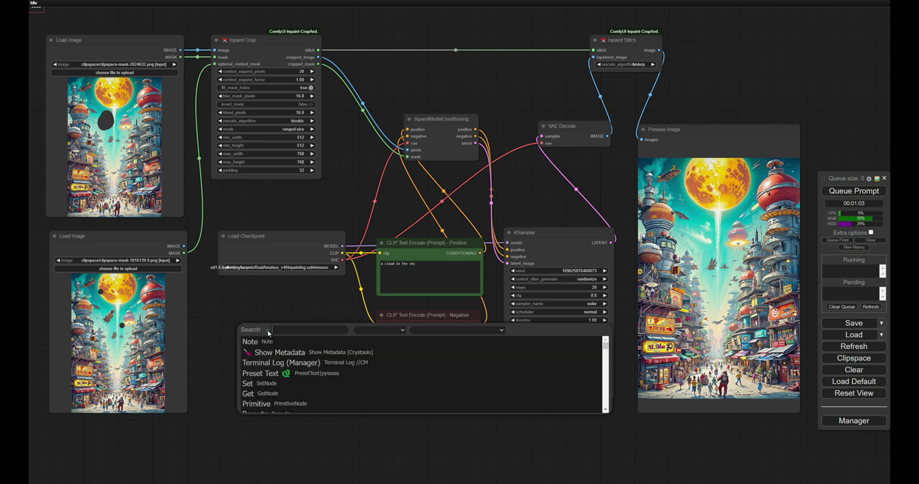
pyautogui.write('inpaint')
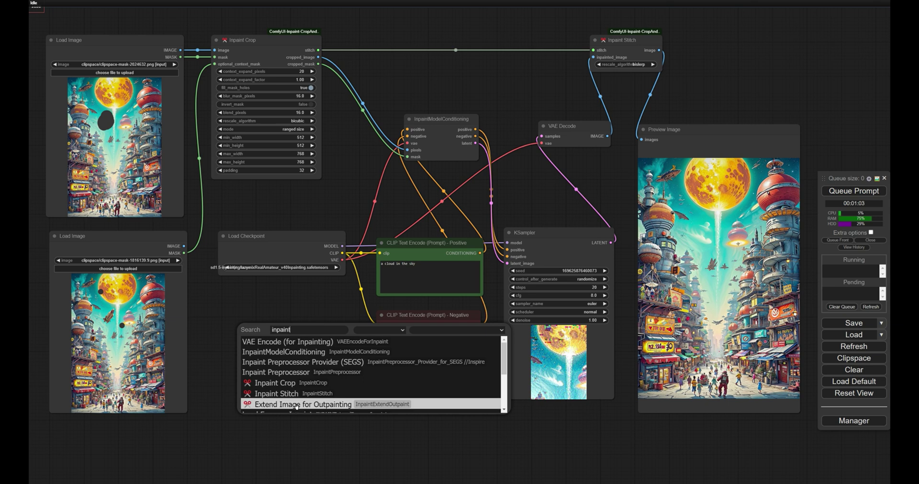
pyautogui.click(296, 406)
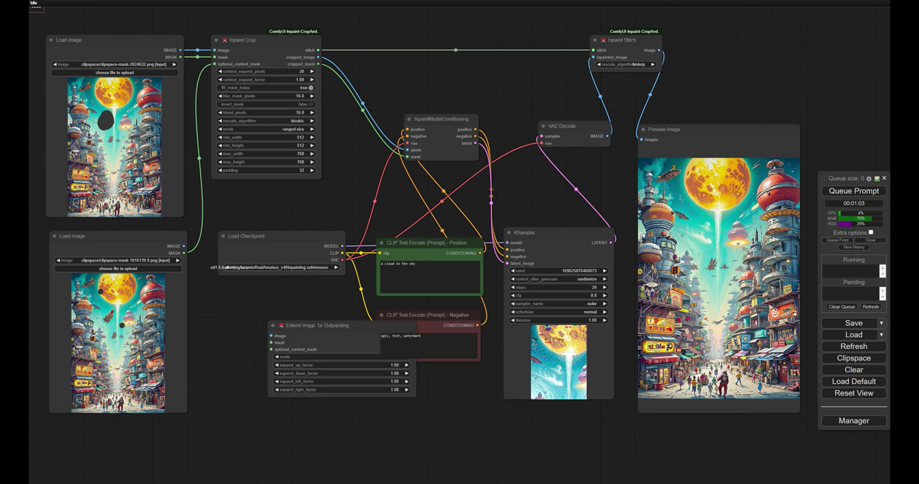
pyautogui.moveTo(345, 350); pyautogui.dragTo(287, 351)
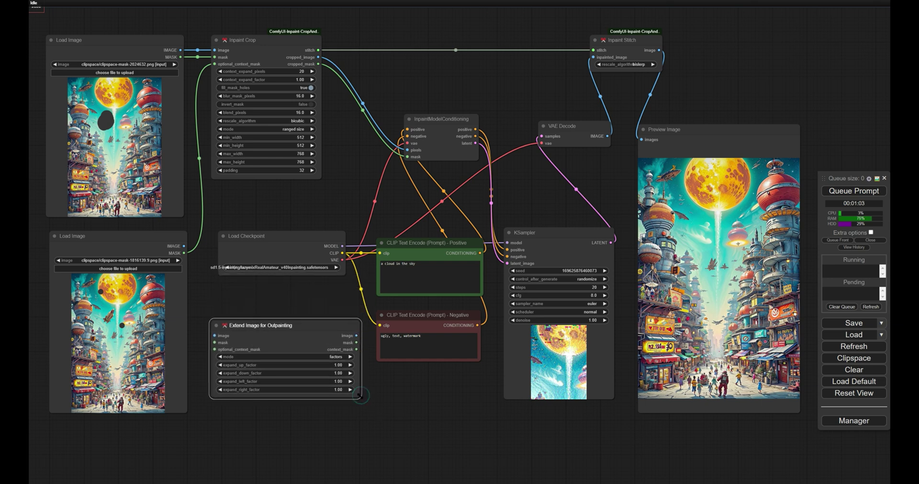
pyautogui.moveTo(360, 396); pyautogui.dragTo(305, 394)
pyautogui.moveTo(264, 326); pyautogui.dragTo(261, 127)
# - Rearrange the graph, shifting Inpaint Crop and downstream nodes right to make room
pyautogui.moveTo(284, 34); pyautogui.dragTo(346, 34)
pyautogui.moveTo(386, 181); pyautogui.dragTo(380, 178)
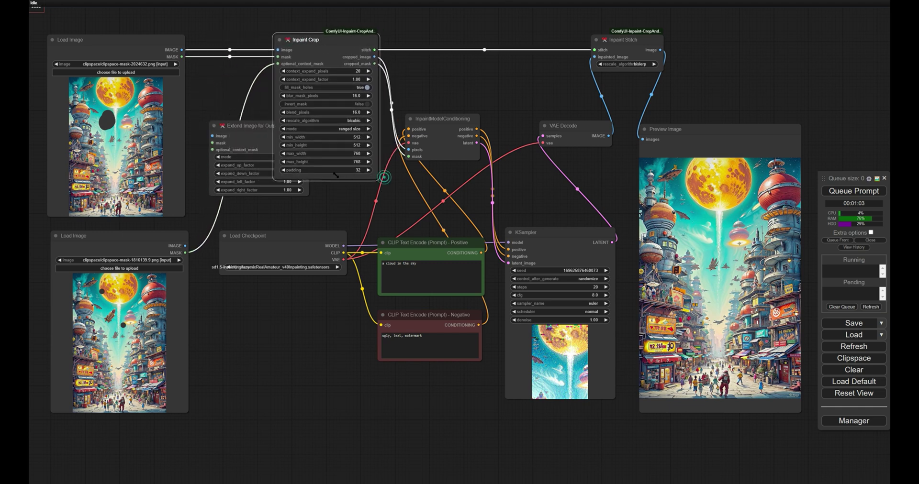
pyautogui.scroll(1, 440, 103)
pyautogui.scroll(-1, 417, 89)
pyautogui.moveTo(398, 25); pyautogui.dragTo(415, 33)
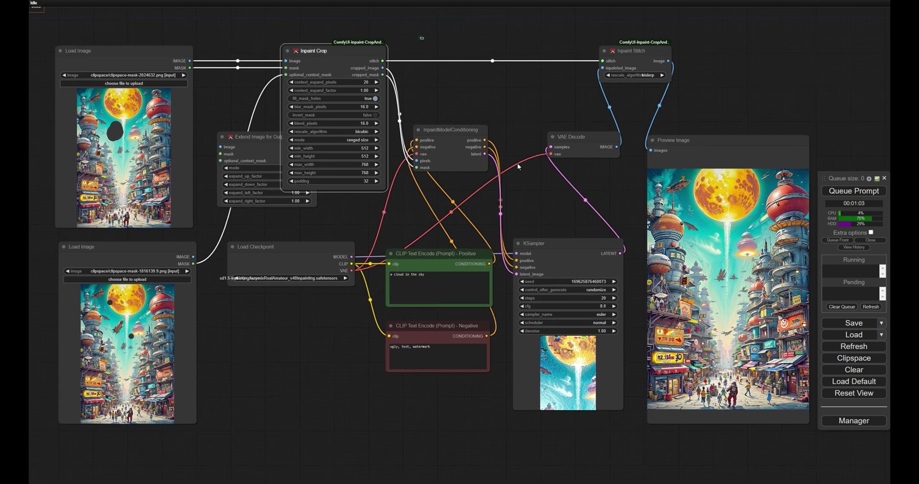
pyautogui.hotkey('ctrl', 'a')
pyautogui.moveTo(412, 125); pyautogui.dragTo(488, 129)
pyautogui.moveTo(314, 51); pyautogui.dragTo(372, 72)
pyautogui.moveTo(254, 137); pyautogui.dragTo(262, 112)
# - Wire the top image and lower mask through the outpainting node into Inpaint Crop
pyautogui.moveTo(344, 82); pyautogui.dragTo(231, 137)
pyautogui.moveTo(266, 112); pyautogui.dragTo(267, 75)
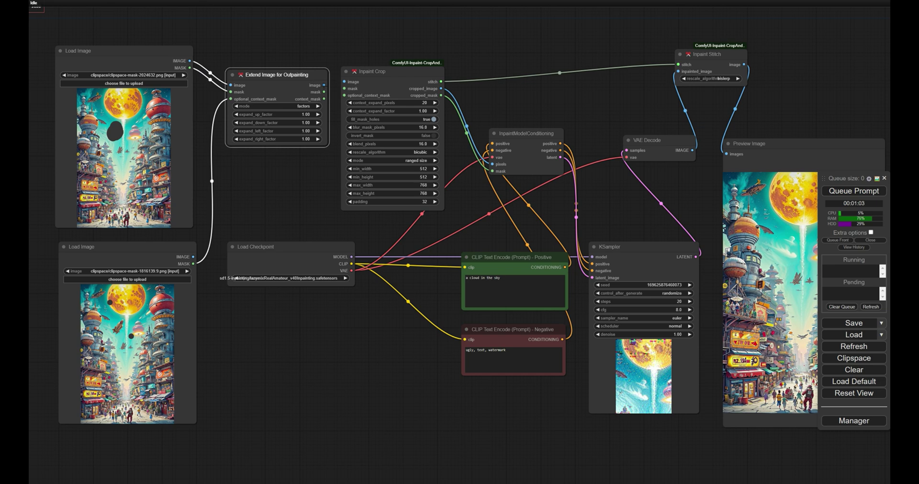
pyautogui.moveTo(324, 85); pyautogui.dragTo(344, 95)
# - Keep the outpainting mode on factors and set expand_right_factor to 1.2
pyautogui.click(317, 106)
pyautogui.click(236, 106)
pyautogui.click(307, 133)
pyautogui.write('1.2')
pyautogui.press('Return')
# - Clear the rocket mask from the top image and save it to its node
pyautogui.rightClick(111, 122)
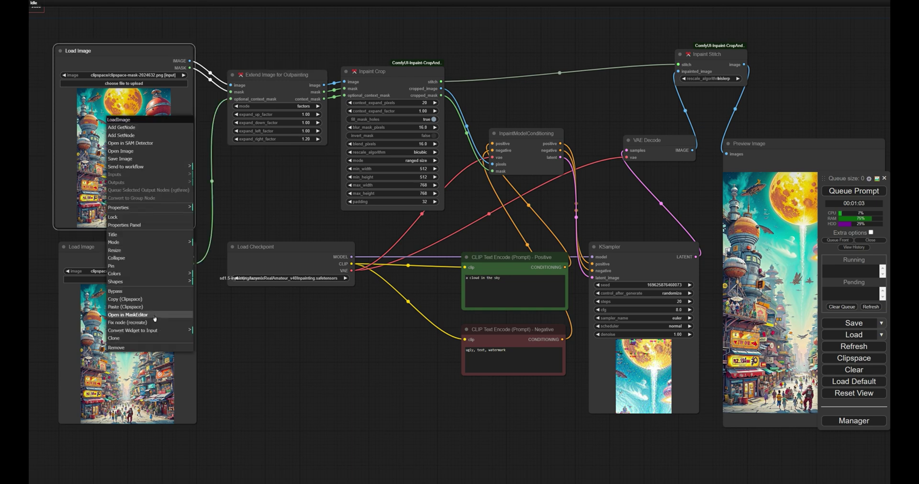
pyautogui.click(154, 315)
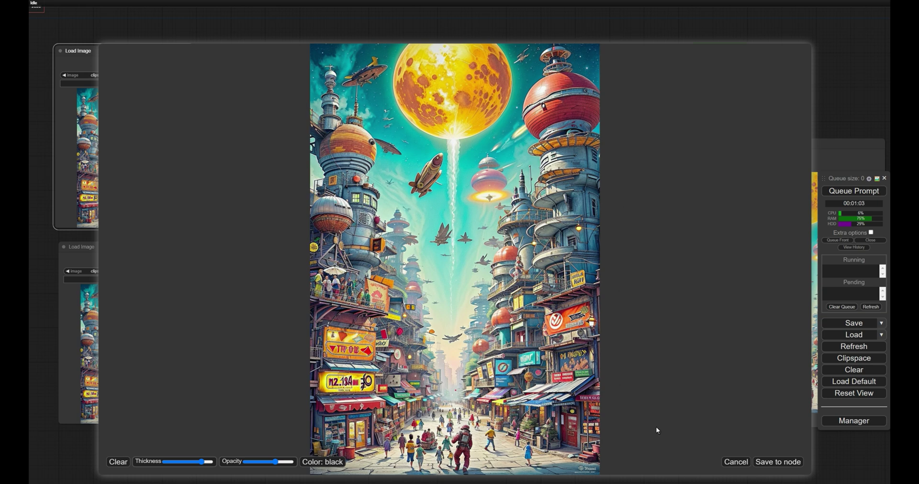
pyautogui.click(778, 462)
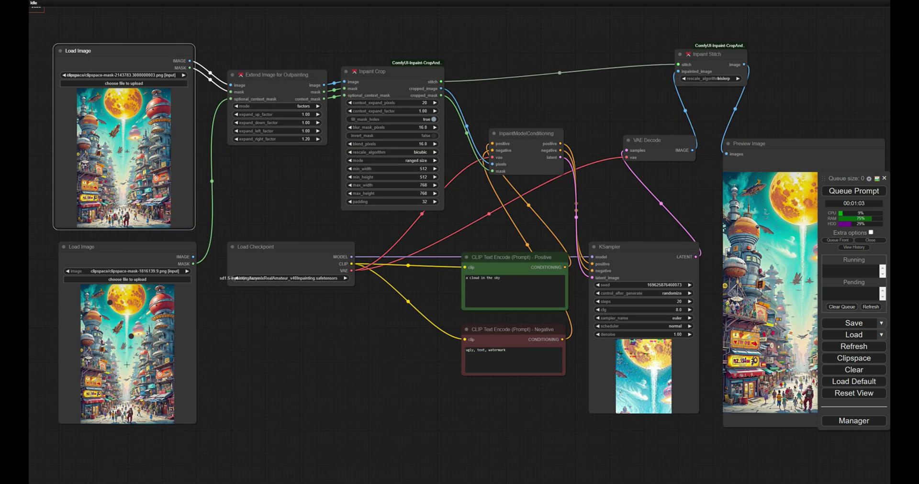
# - Repaint the lower image's context mask with a small spot near the top right and save
pyautogui.rightClick(127, 364)
pyautogui.click(156, 476)
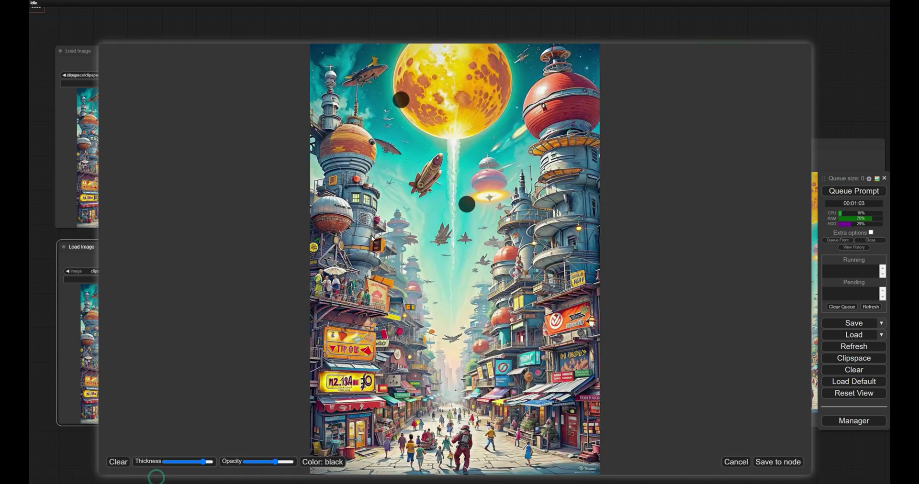
pyautogui.scroll(-5, 527, 103)
pyautogui.scroll(-3, 525, 79)
pyautogui.click(521, 76)
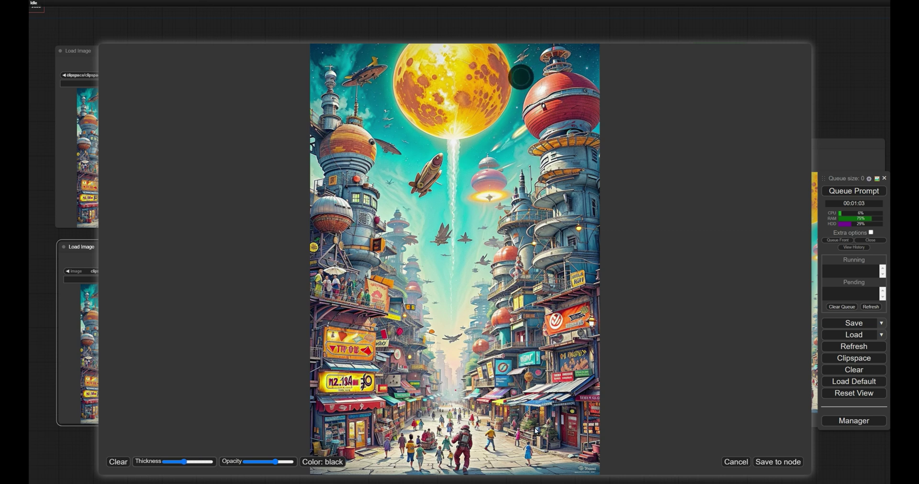
pyautogui.click(770, 462)
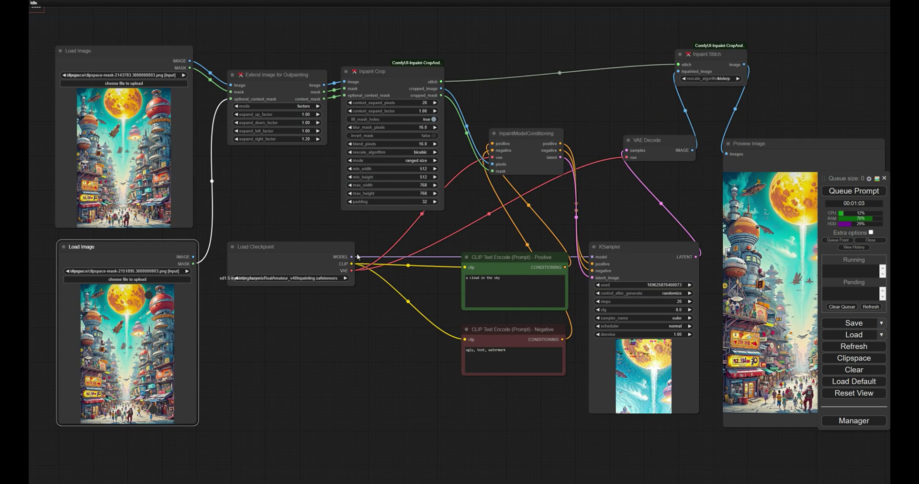
# - Replace the positive prompt with 'futuristic city' and queue the outpainting run
pyautogui.tripleClick(482, 278)
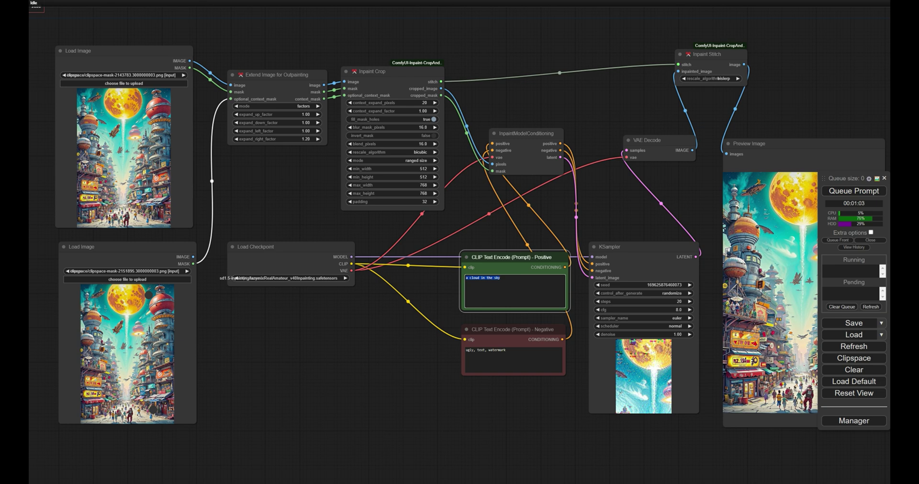
pyautogui.press('BackSpace')
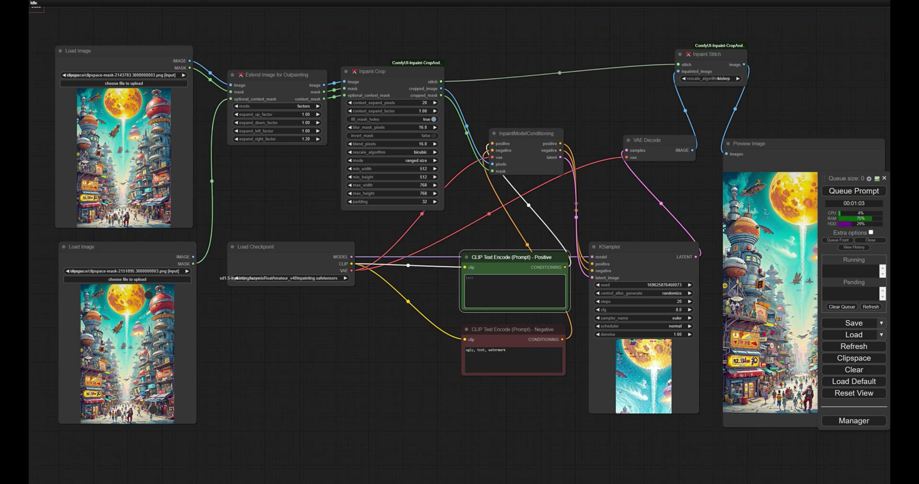
pyautogui.write('futuristic city')
pyautogui.click(853, 191)
# - Switch Inpaint Crop's mode to forced size at 1024 × 1024
pyautogui.moveTo(576, 216); pyautogui.dragTo(533, 211)
pyautogui.scroll(2, 532, 209)
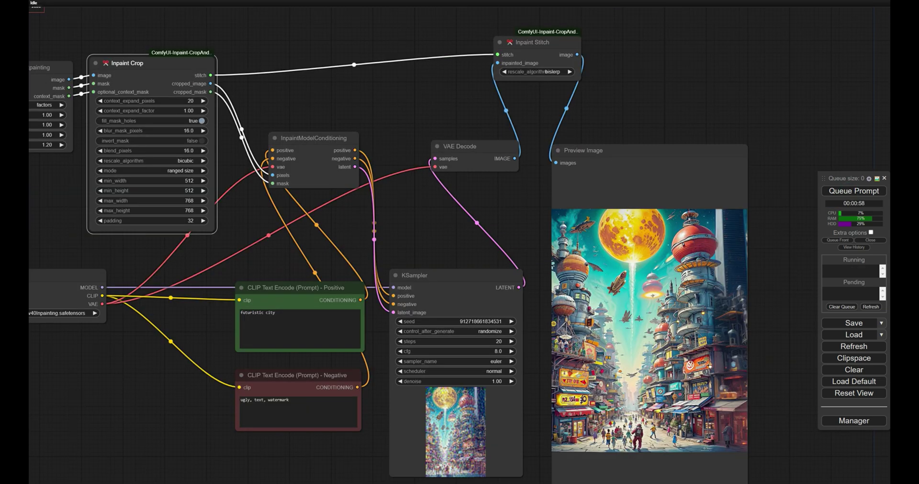
pyautogui.scroll(-2, 526, 239)
pyautogui.moveTo(525, 240); pyautogui.dragTo(585, 250)
pyautogui.scroll(1, 555, 245)
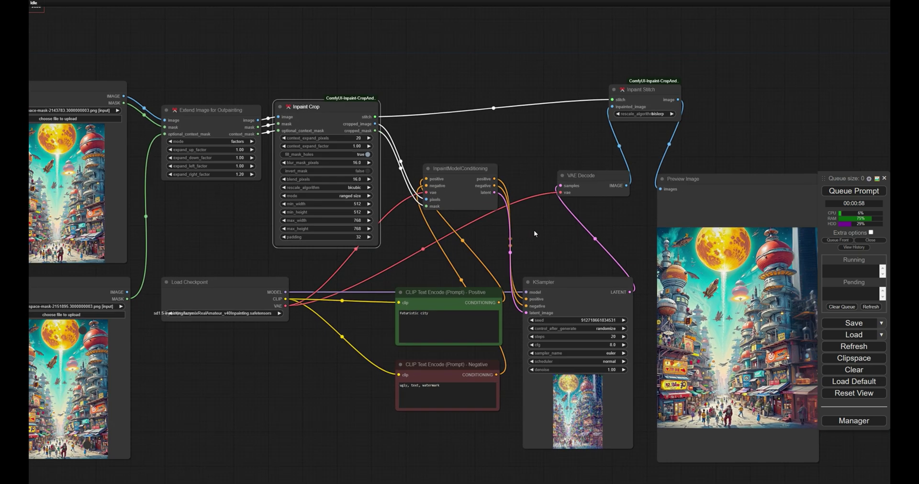
pyautogui.scroll(-2, 553, 229)
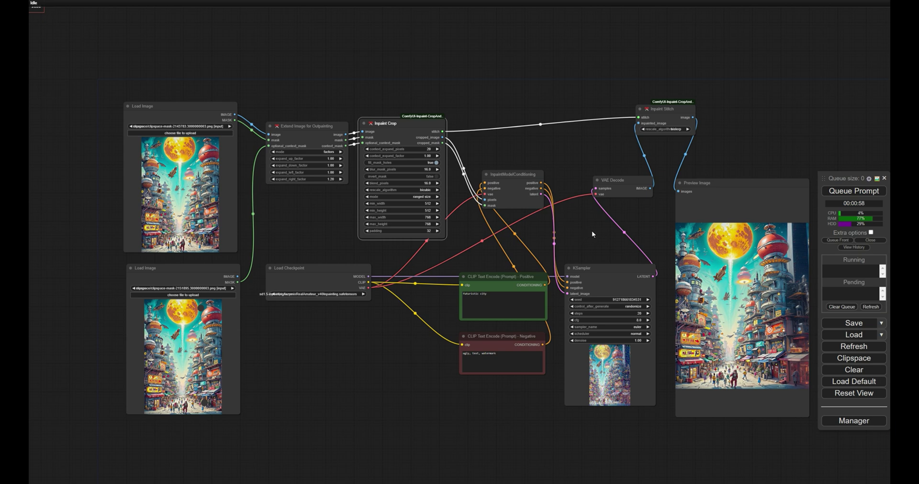
pyautogui.click(437, 196)
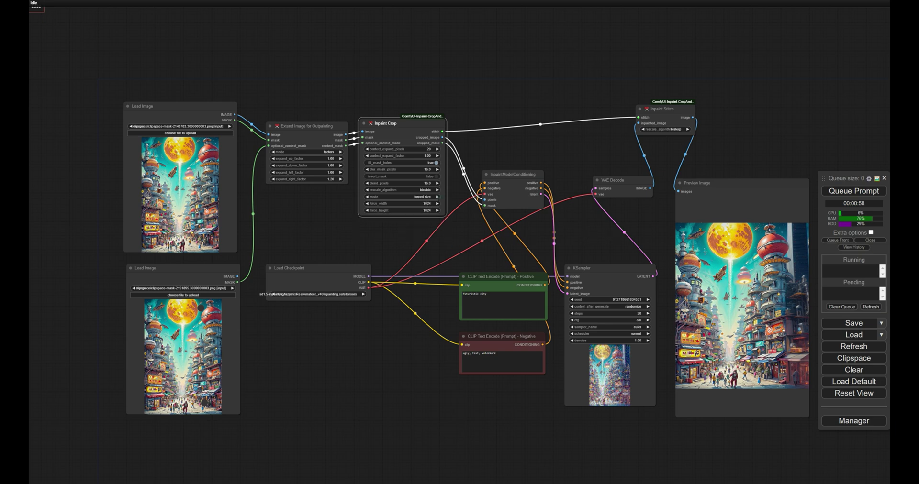